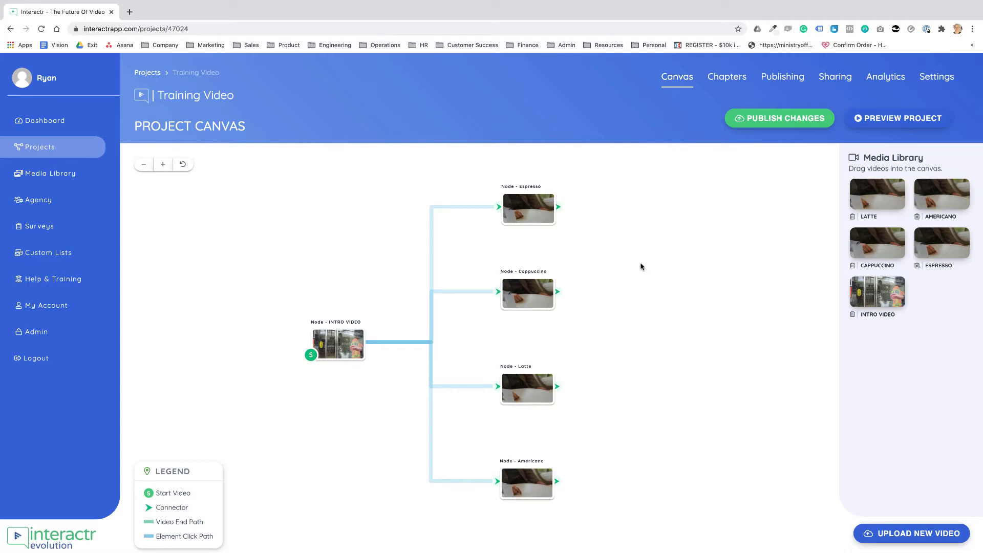
- Open the iEvolution FE VSL project from the Active Videos (3) folder
left_click(37, 150)
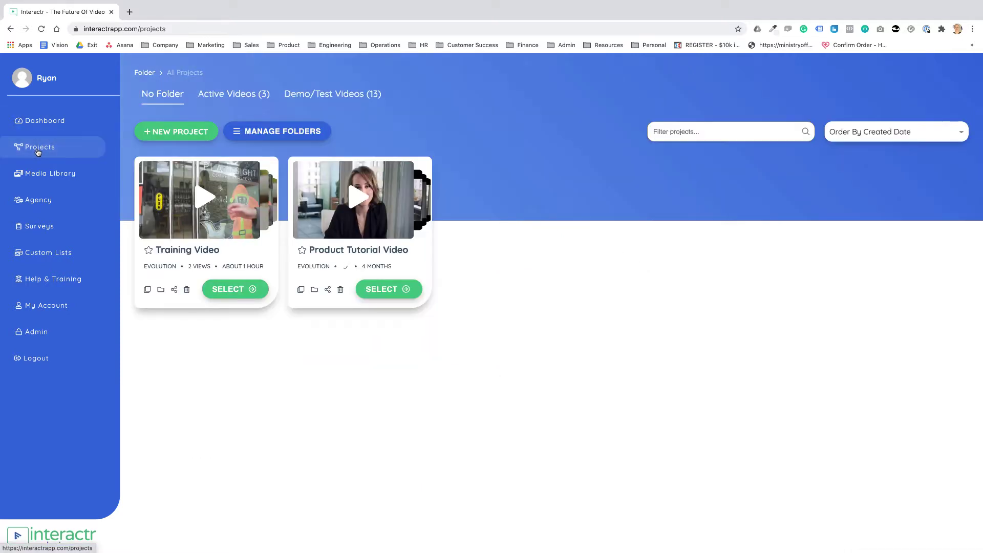
left_click(242, 96)
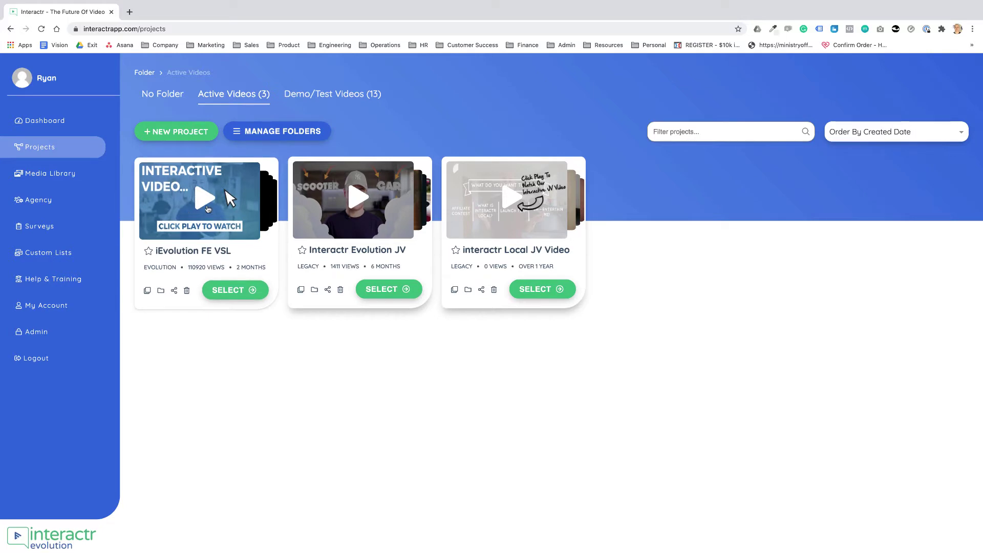
left_click(244, 291)
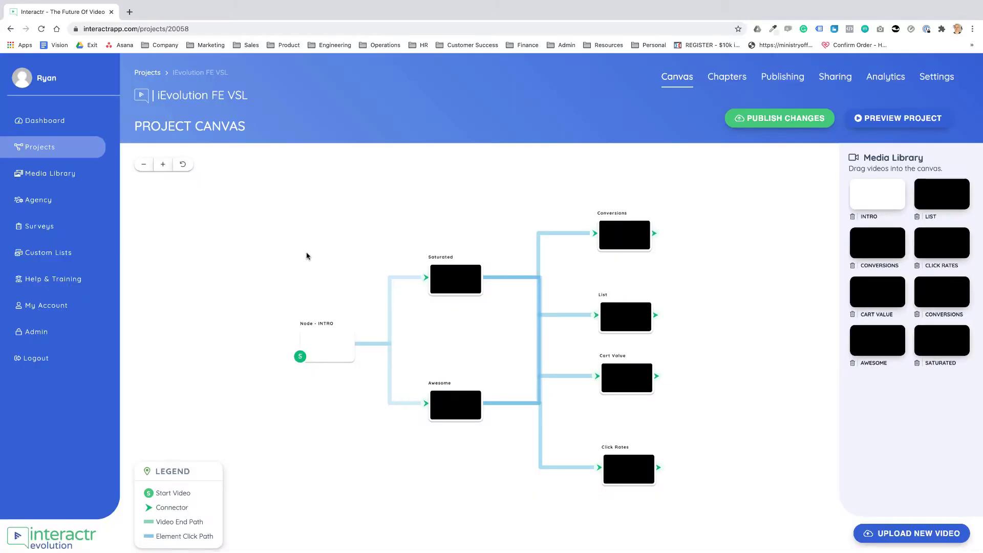
- Show the project's Analytics with the date range starting September 3, 2020 (09/03–09/10/2020)
left_click(893, 83)
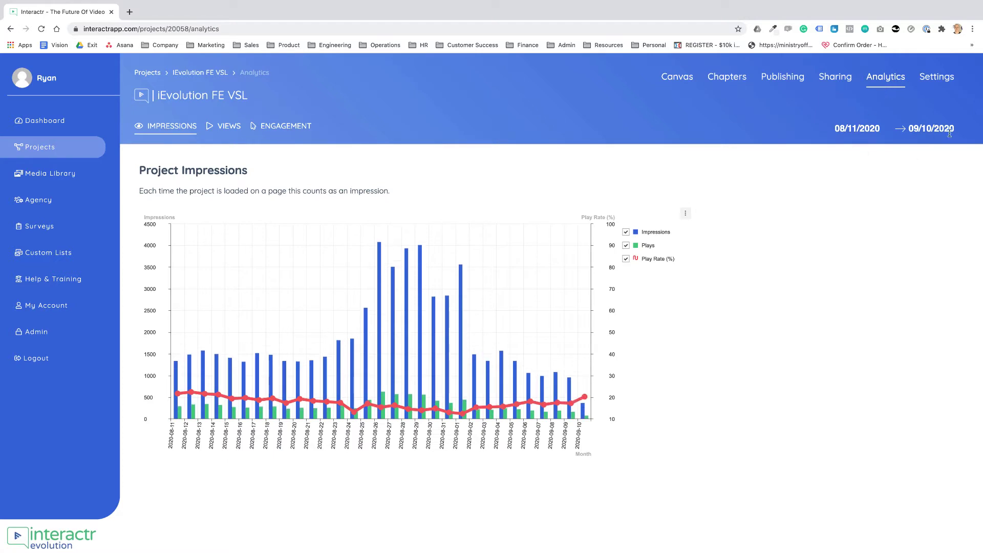
left_click(866, 129)
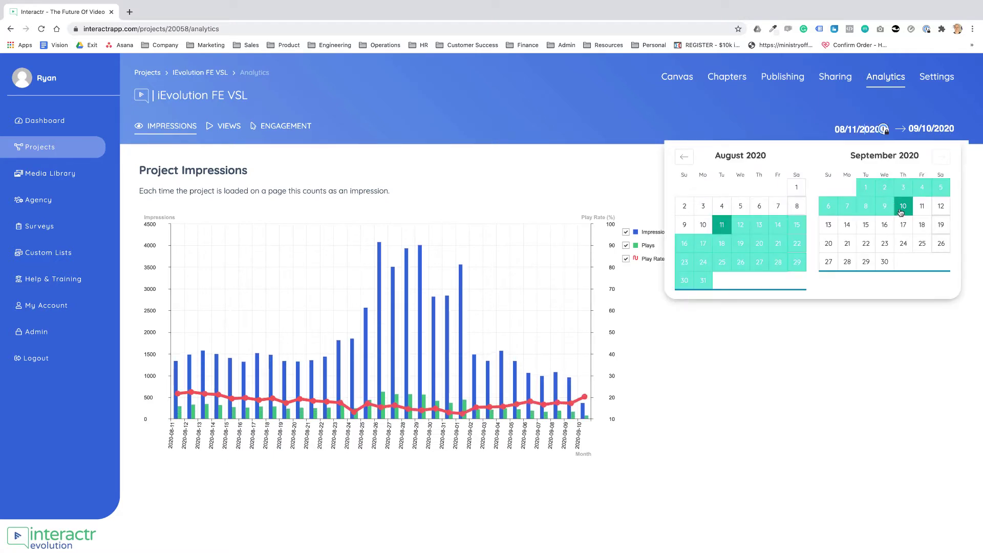
left_click(904, 187)
left_click(846, 346)
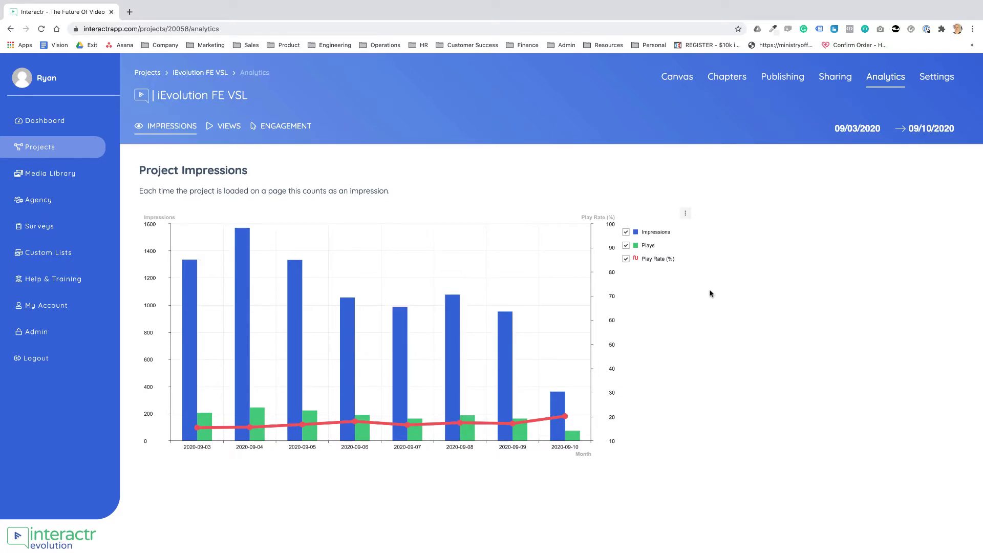
- Switch to Views analytics and scroll from Project Views to the By Device chart
mouse_move(323, 281)
left_click(235, 128)
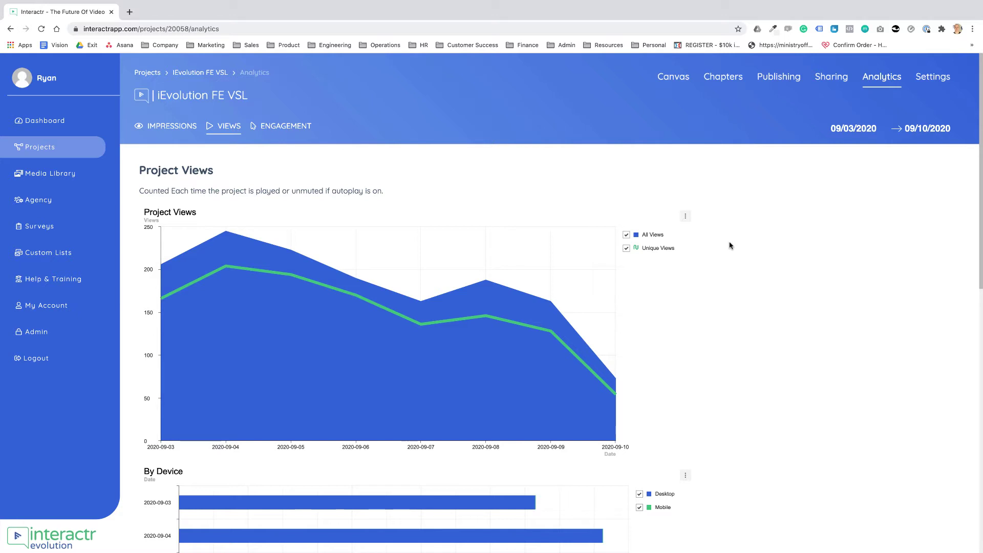
mouse_move(240, 254)
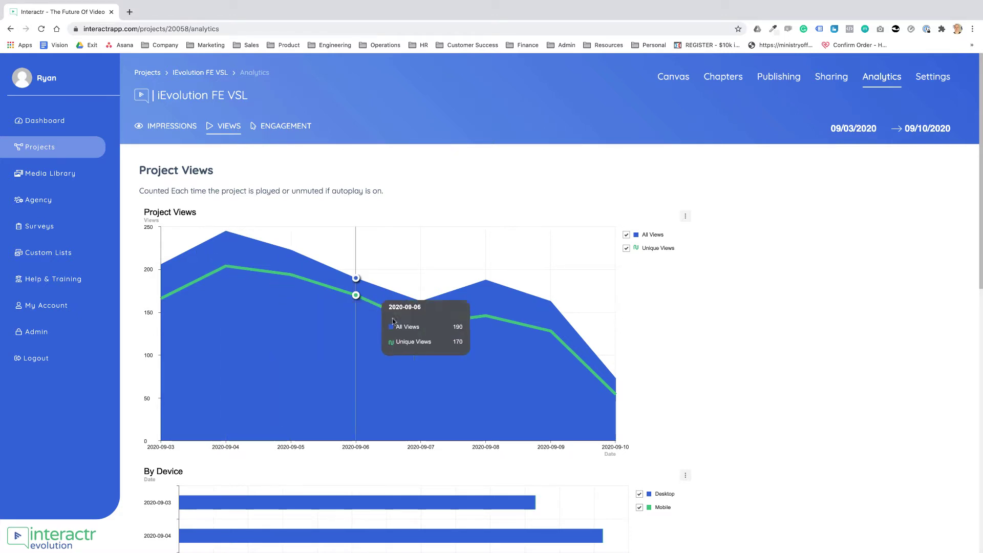
scroll(776, 325, "down", 3)
scroll(776, 326, "down", 3)
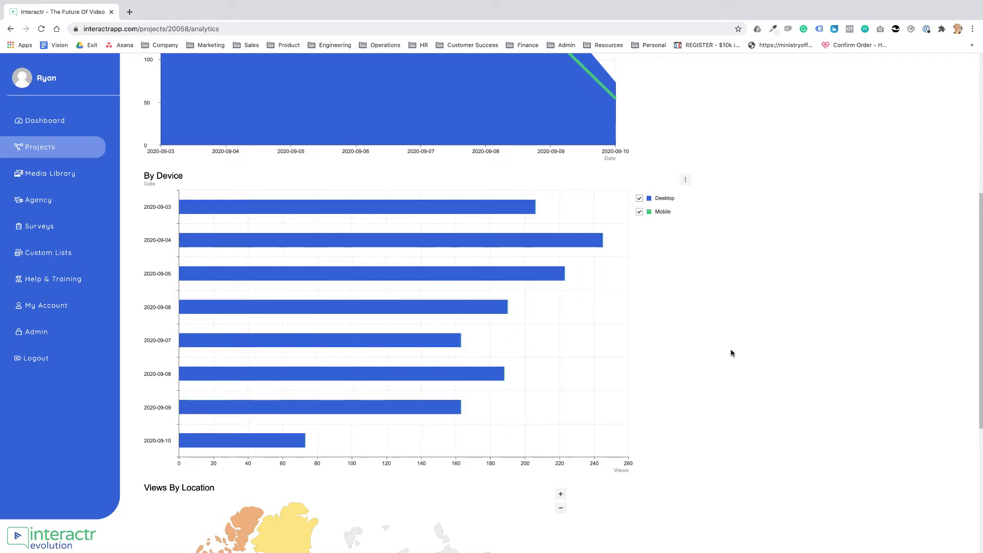
scroll(733, 325, "down", 2)
scroll(733, 322, "down", 3)
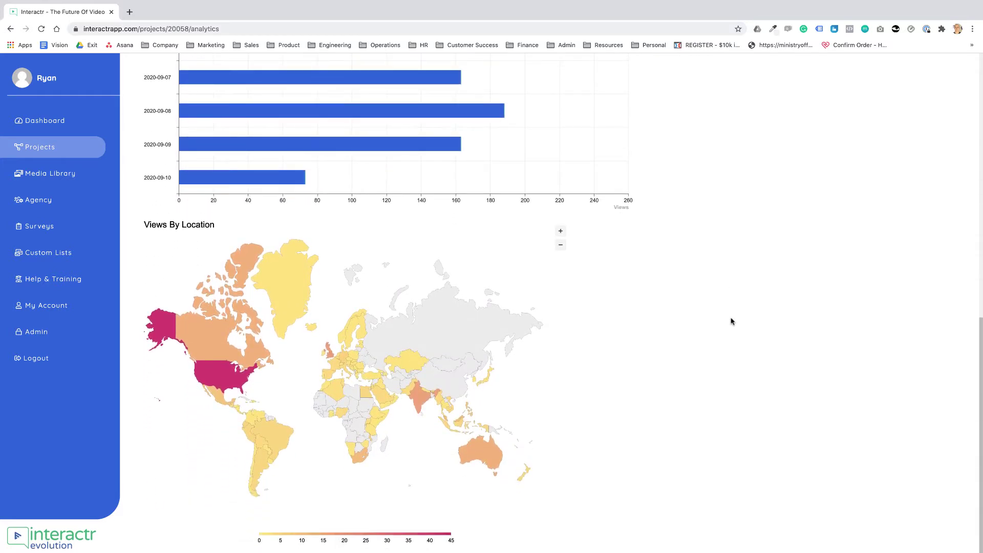
mouse_move(221, 383)
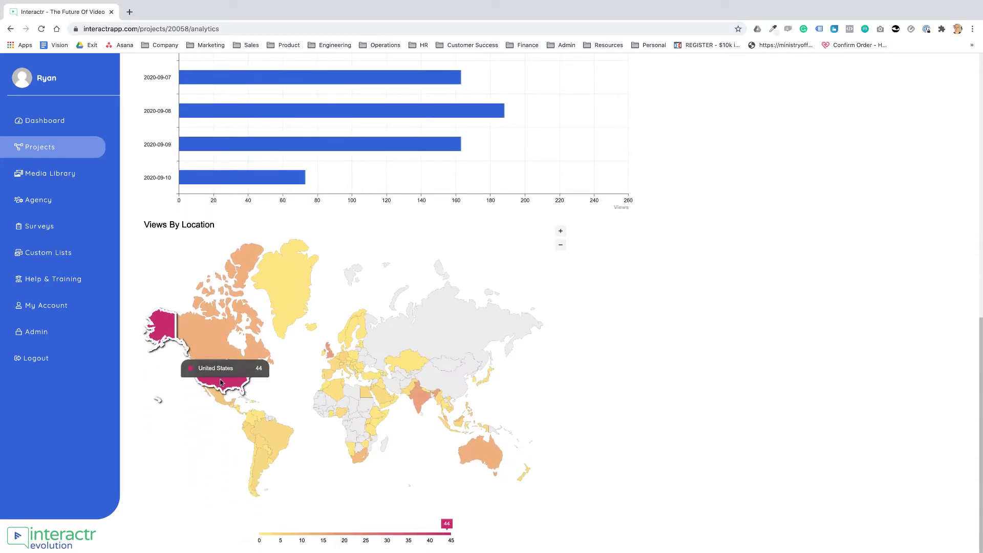
mouse_move(296, 300)
mouse_move(278, 322)
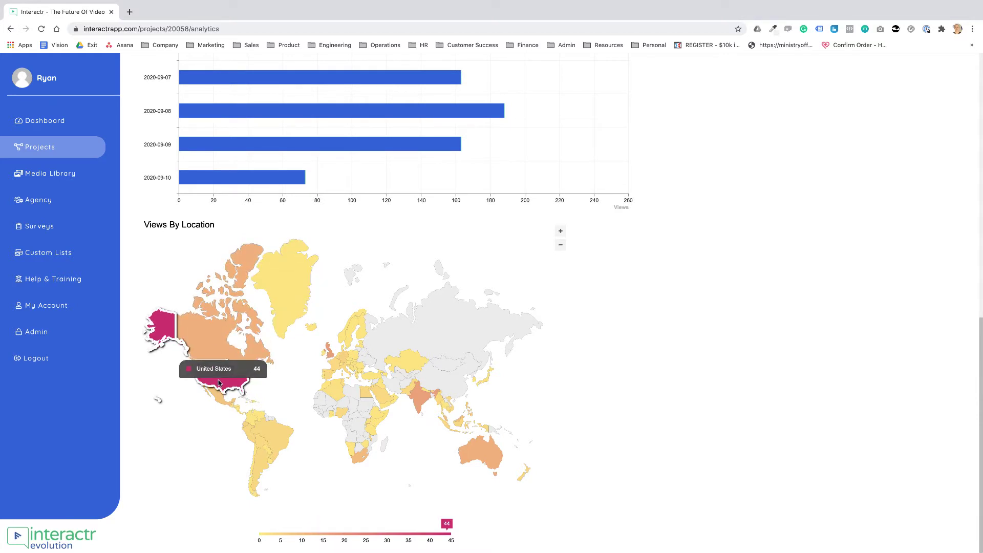
mouse_move(331, 357)
mouse_move(493, 453)
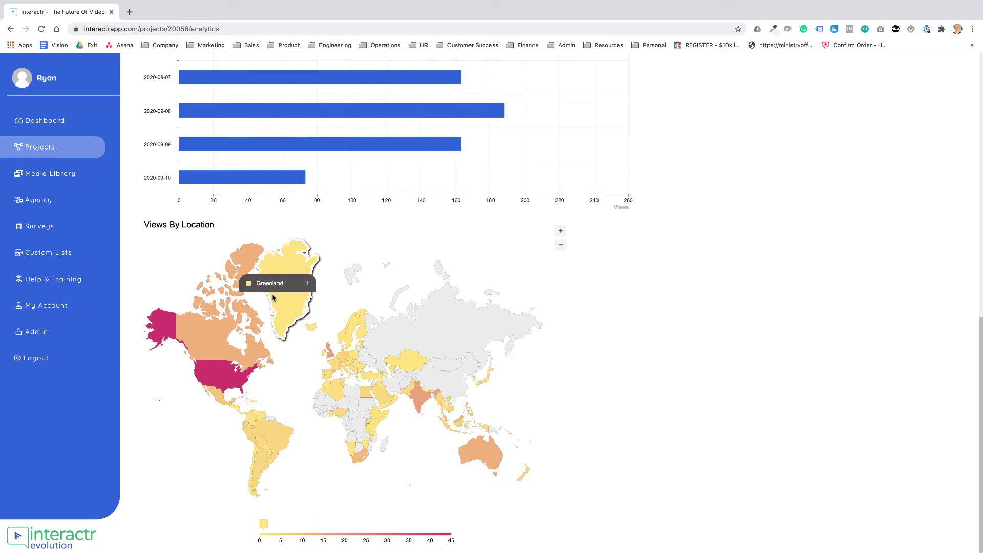
mouse_move(398, 387)
scroll(709, 358, "up", 10)
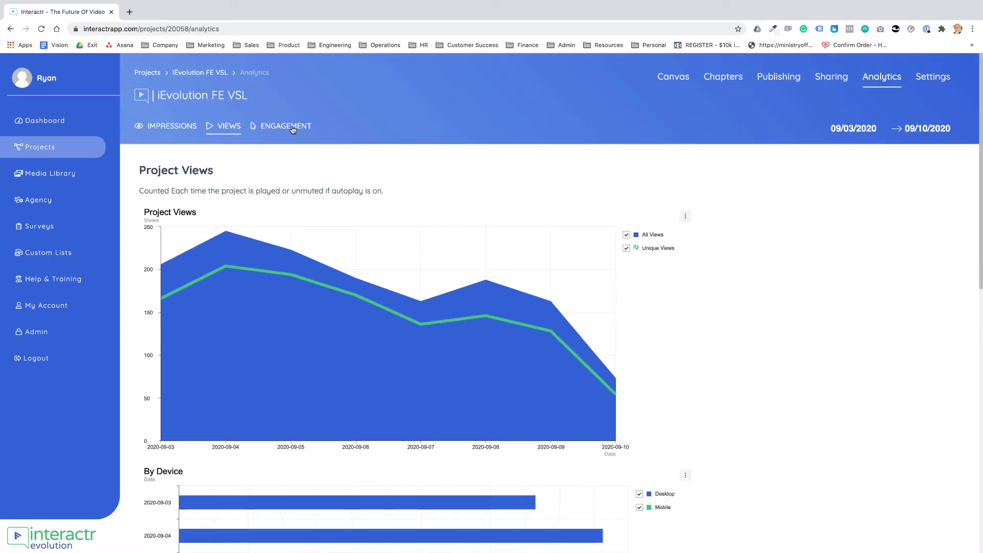
- Show Engagement statistics and scroll past the Node Drop Off chart to the sunburst
left_click(293, 130)
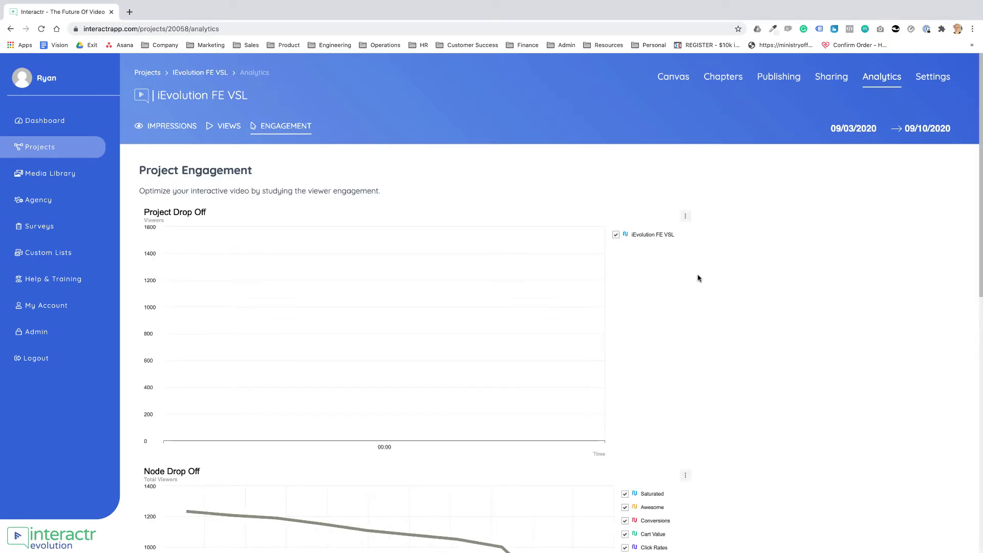
scroll(719, 289, "down", 2)
scroll(718, 289, "down", 5)
scroll(724, 288, "down", 5)
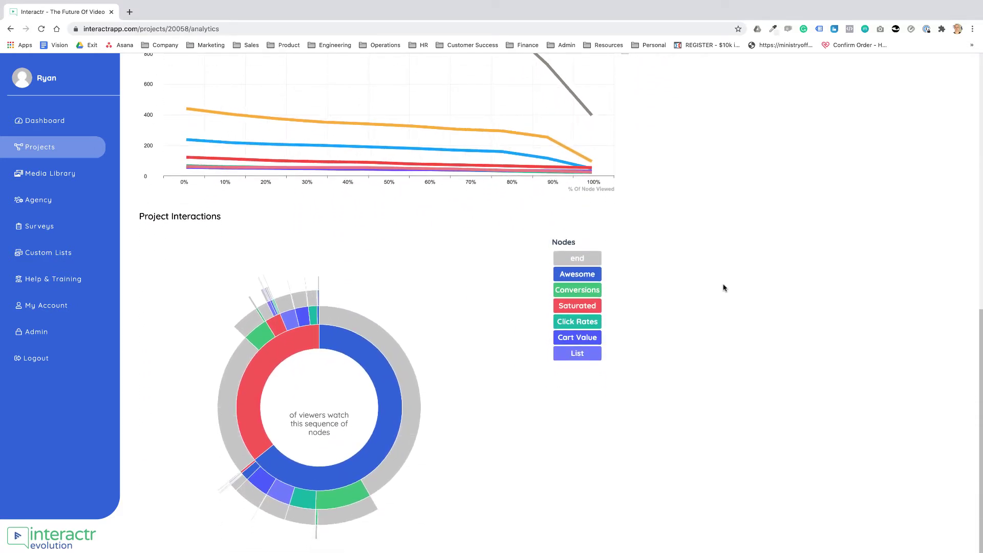
scroll(723, 288, "up", 5)
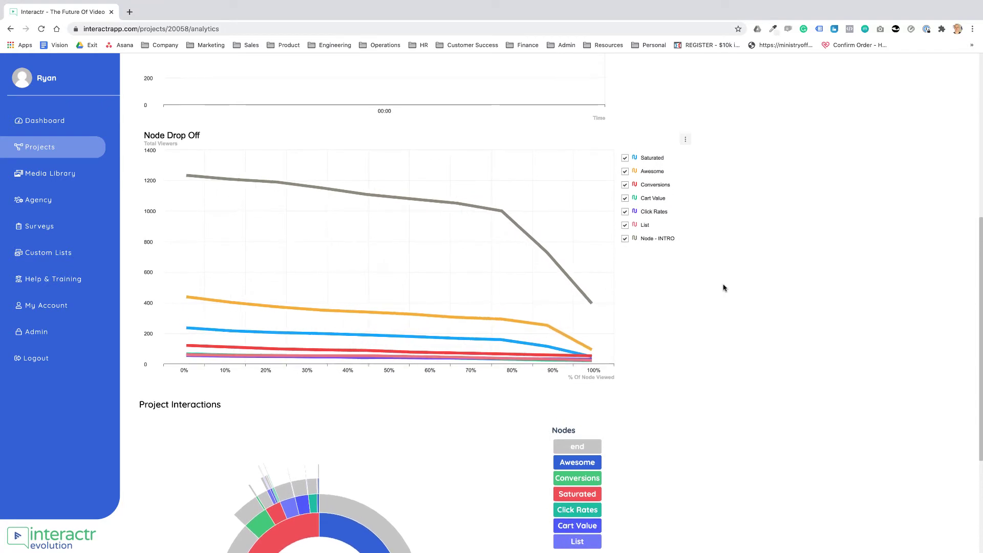
mouse_move(515, 242)
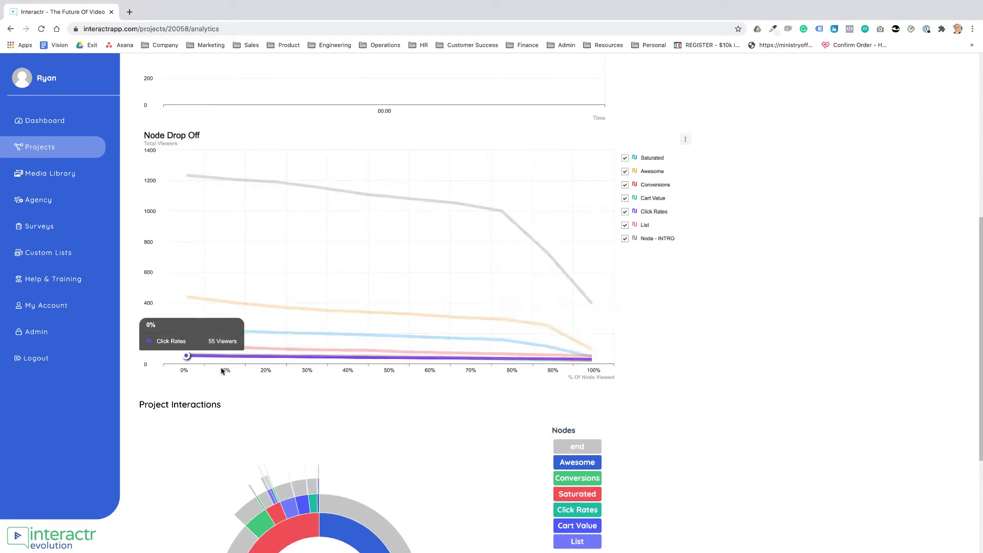
scroll(703, 355, "down", 5)
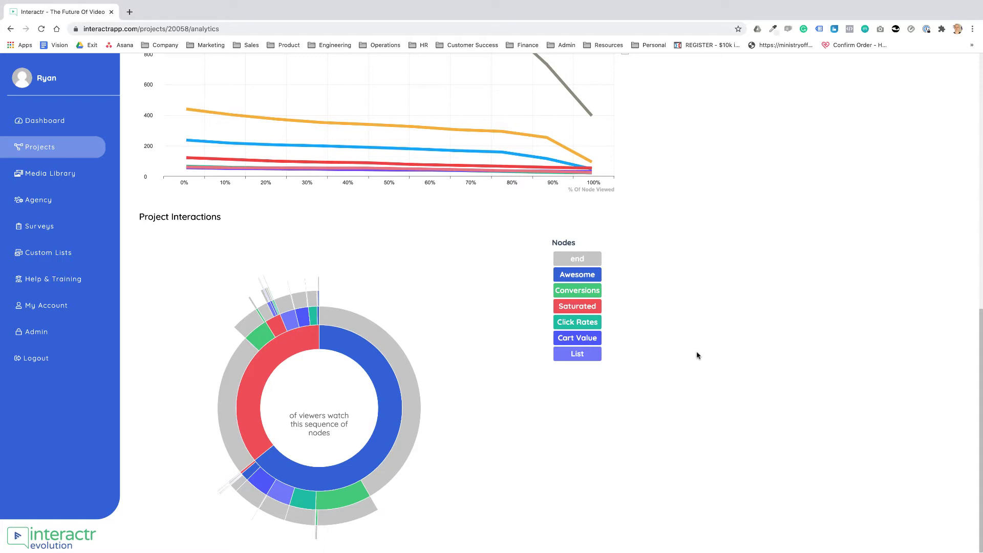
- Read each node-sequence percentage in the Project Interactions sunburst segments
mouse_move(375, 394)
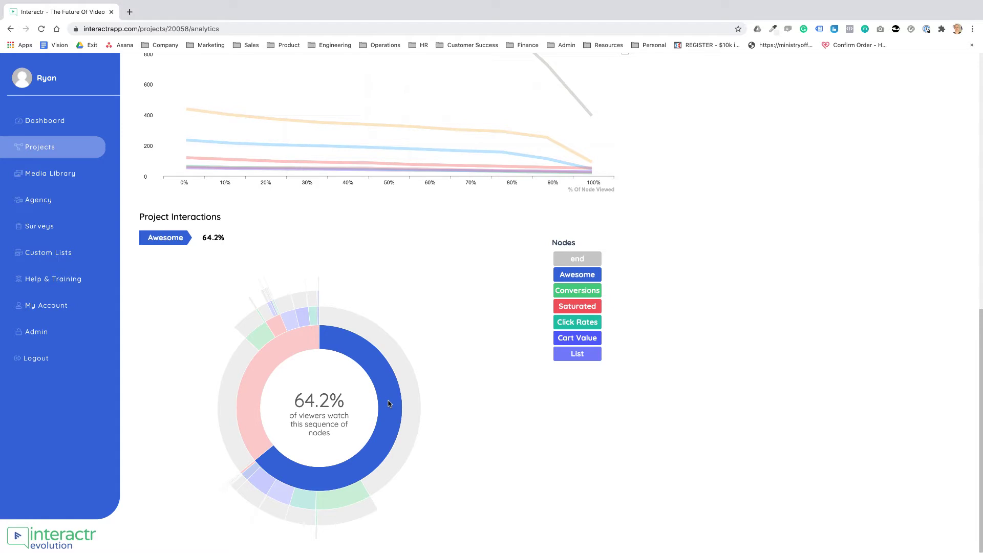
mouse_move(262, 389)
mouse_move(216, 436)
mouse_move(385, 469)
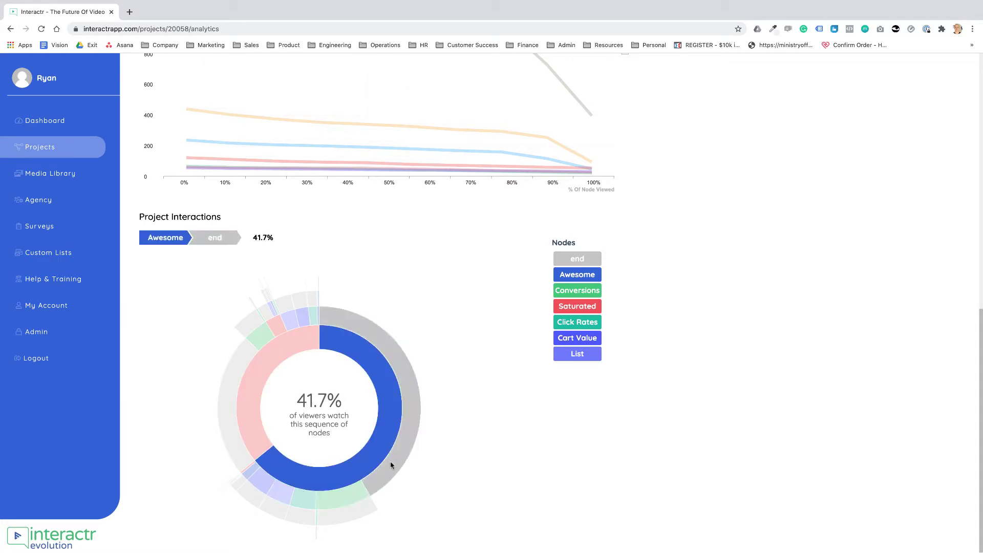
mouse_move(343, 492)
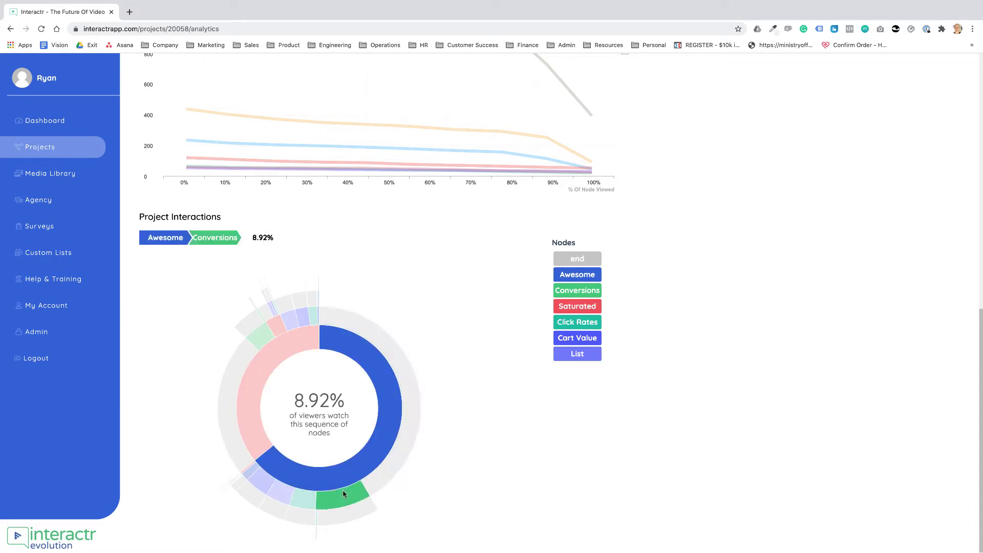
mouse_move(289, 499)
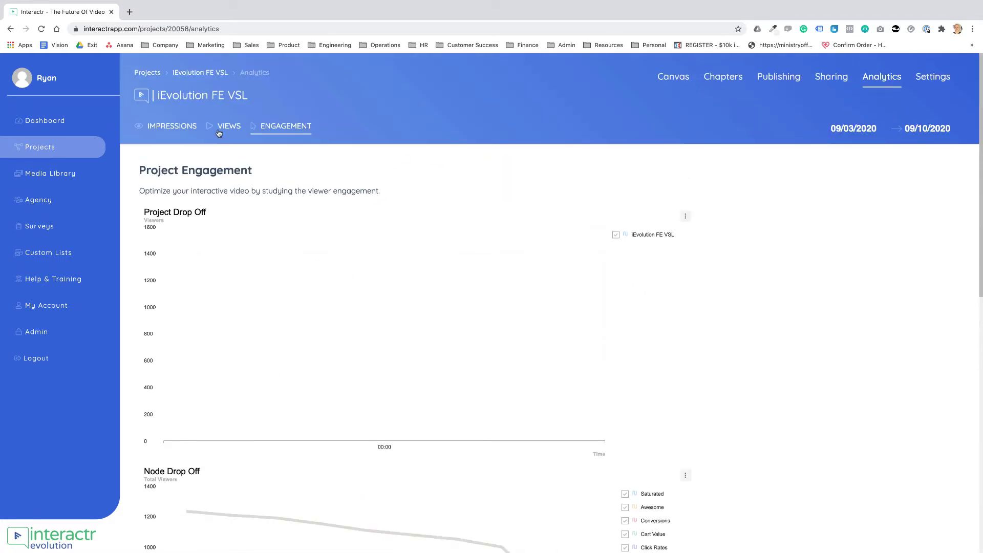
- Play a Project Preview of iEvolution FE VSL from its Sharing page
left_click(832, 81)
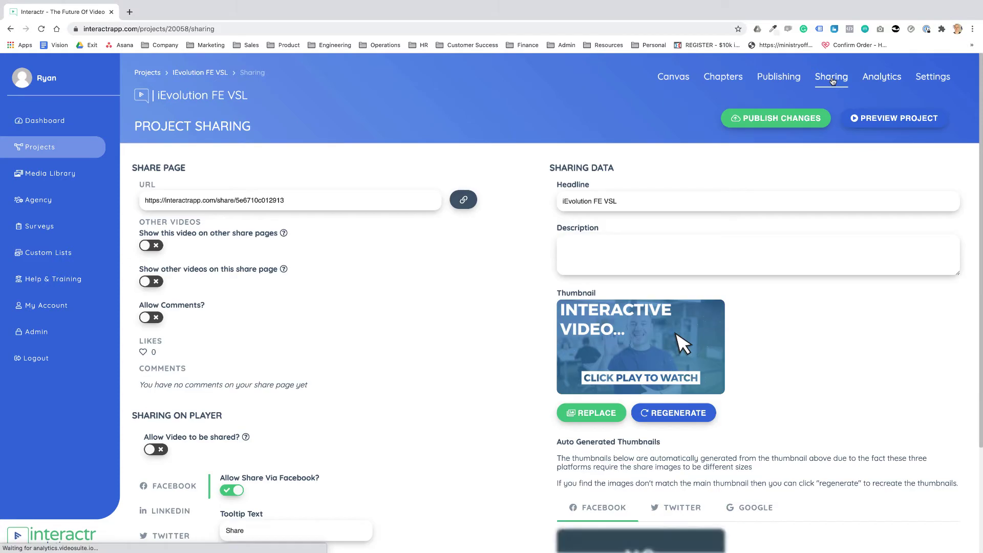
left_click(916, 123)
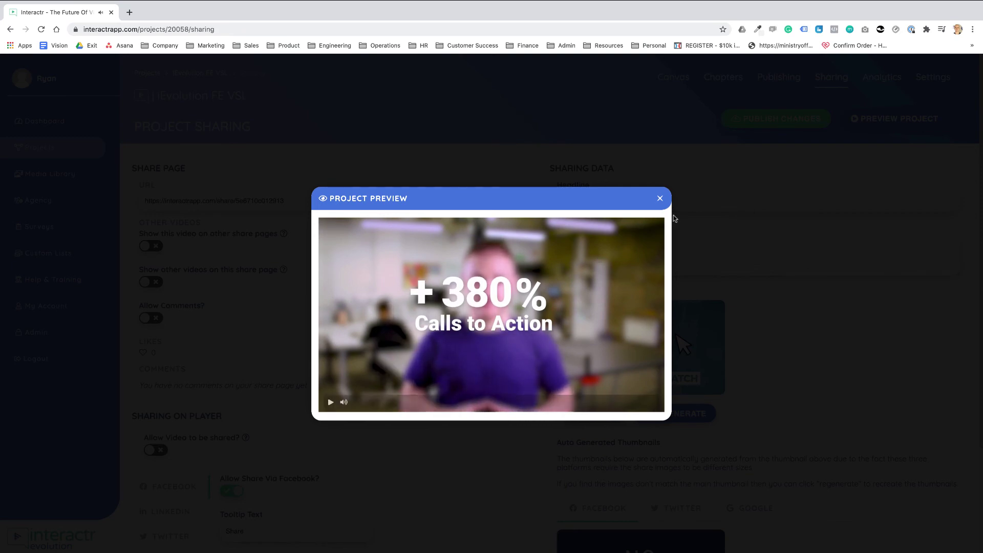
- Close the preview and show Engagement analytics for September 3 to September 10, 2020
left_click(660, 199)
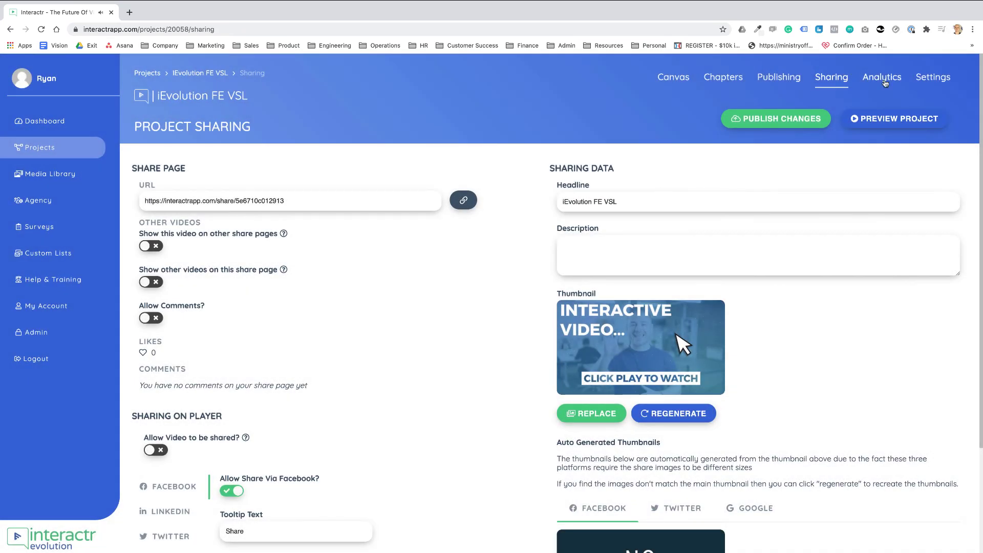
left_click(892, 83)
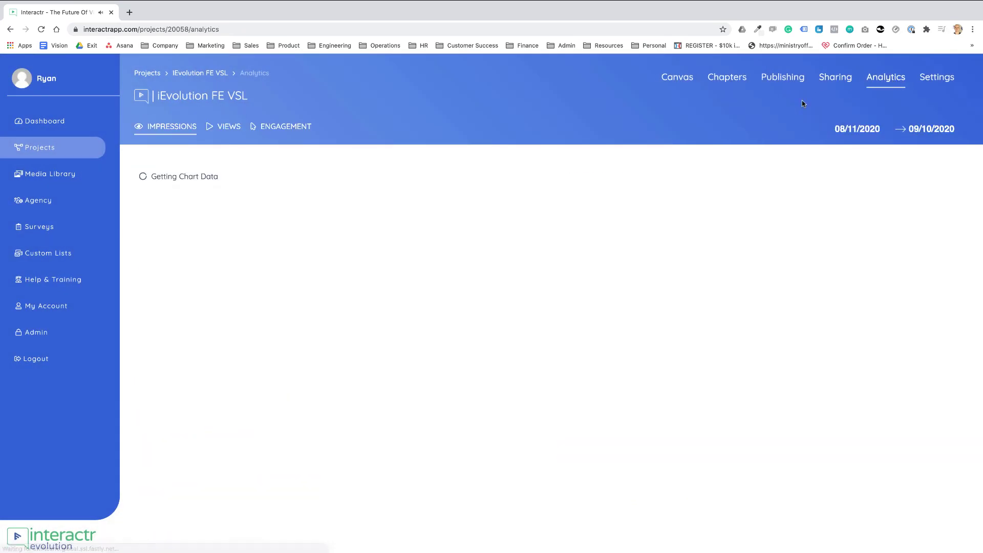
left_click(303, 130)
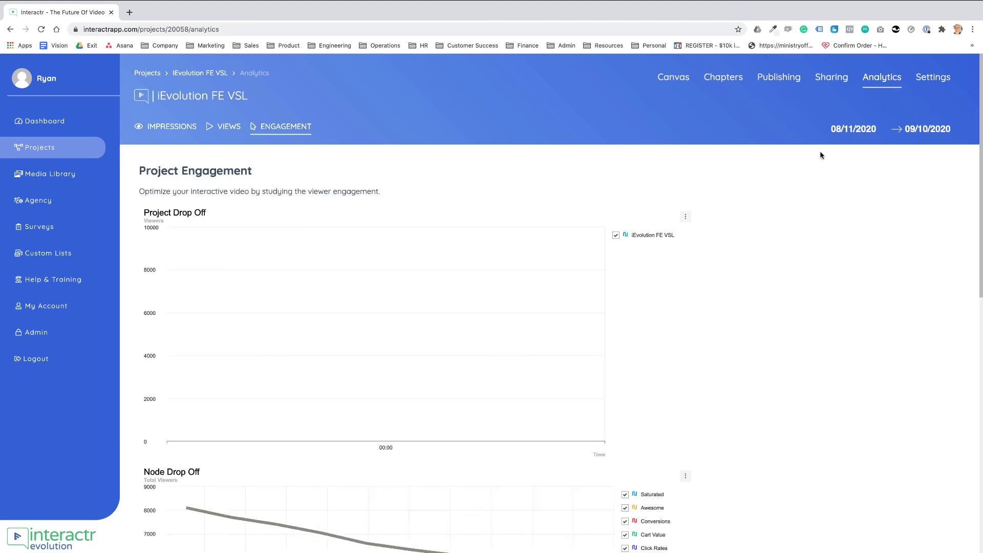
left_click(852, 131)
left_click(901, 188)
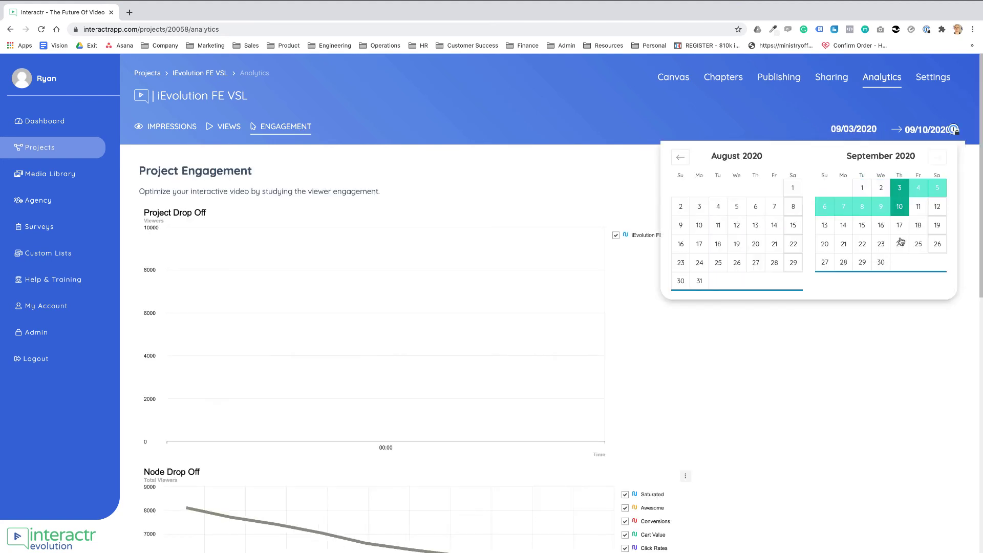
left_click(900, 253)
scroll(802, 290, "down", 4)
scroll(799, 287, "down", 6)
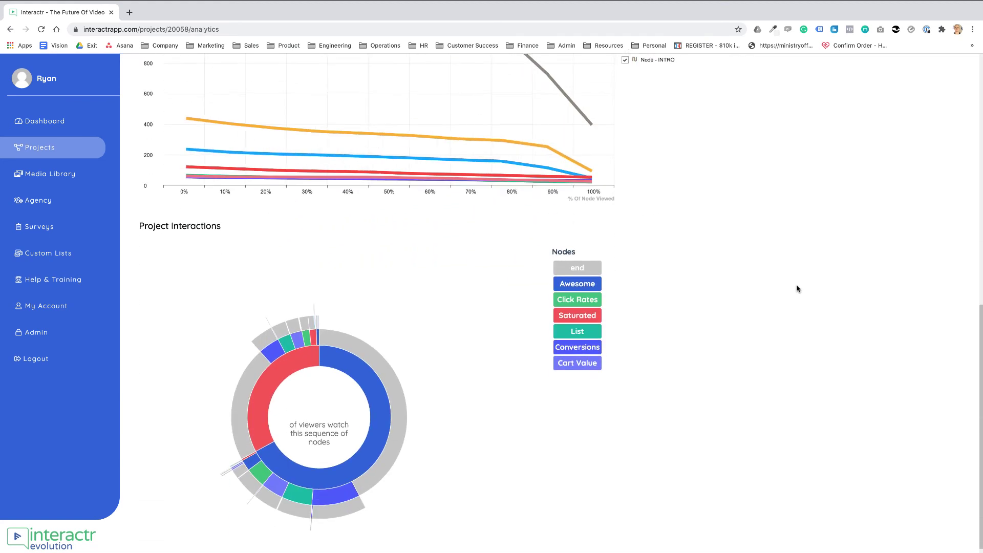
mouse_move(361, 412)
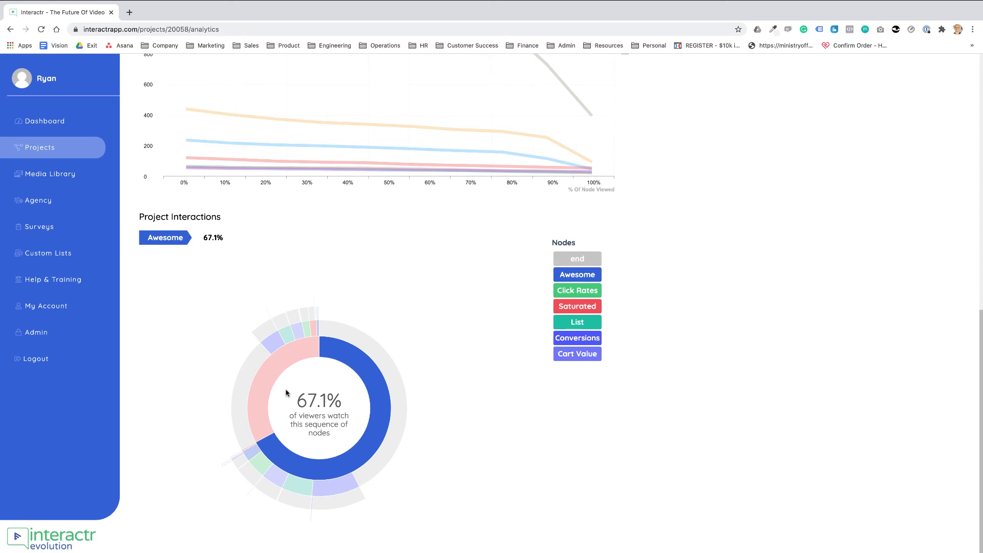
mouse_move(259, 387)
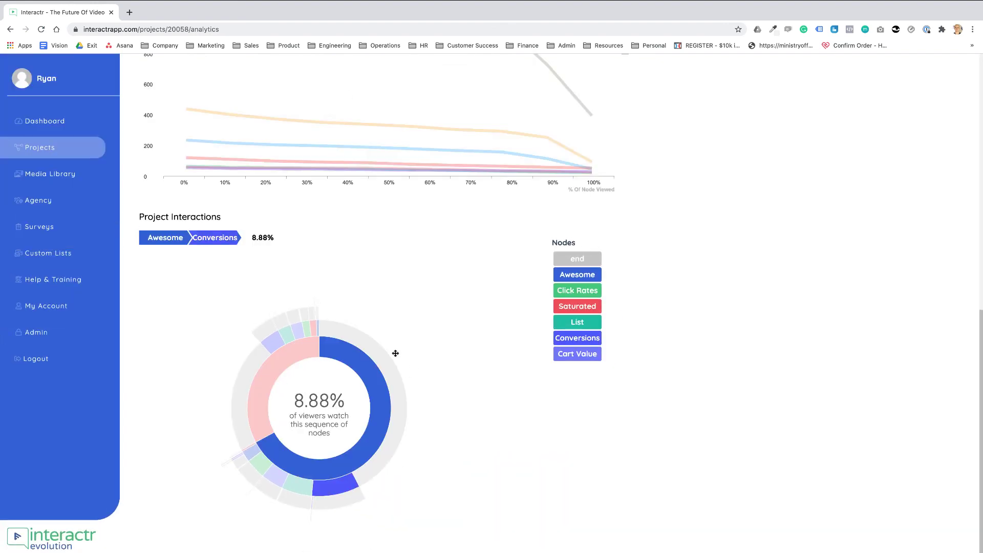
scroll(775, 390, "up", 2)
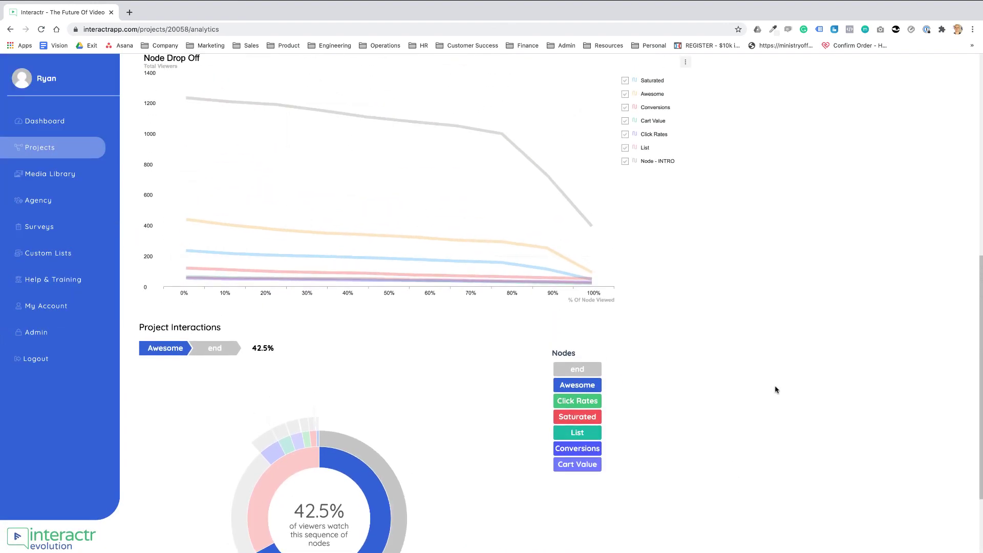
scroll(778, 392, "up", 8)
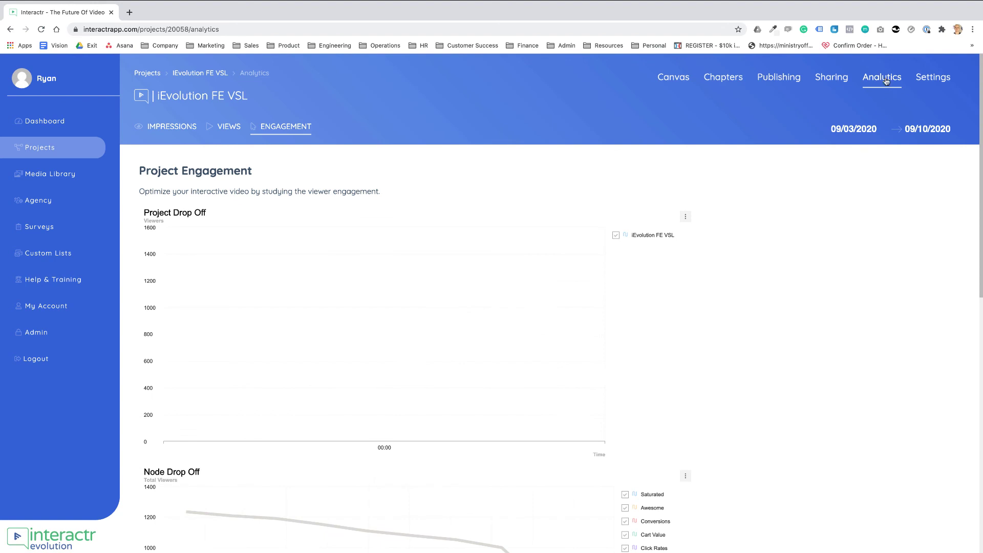